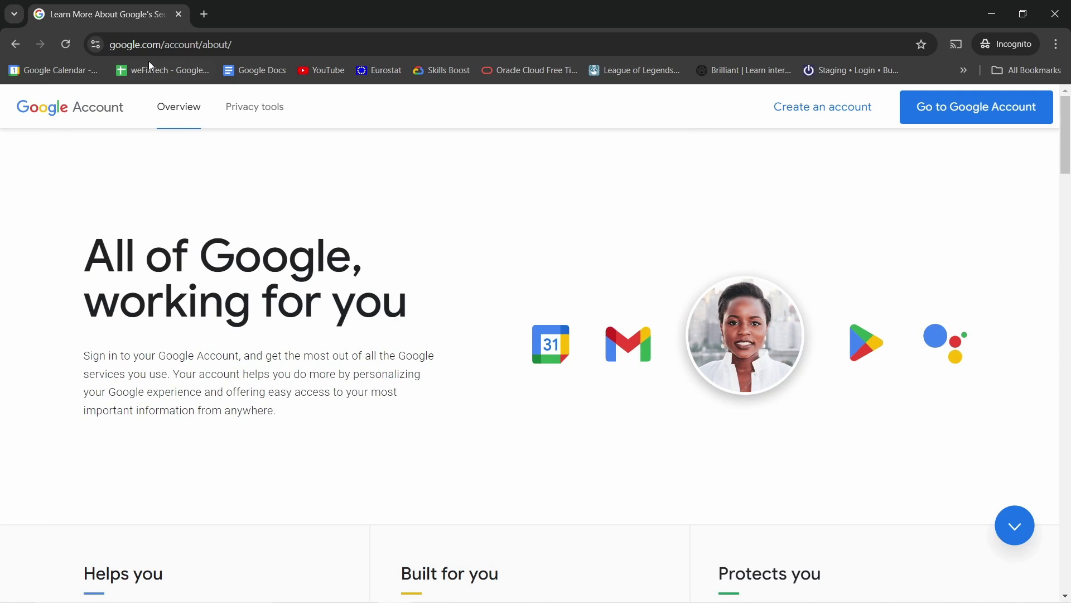
Start creating a new Google Account and enter the first name
left_click(156, 44)
left_click(435, 162)
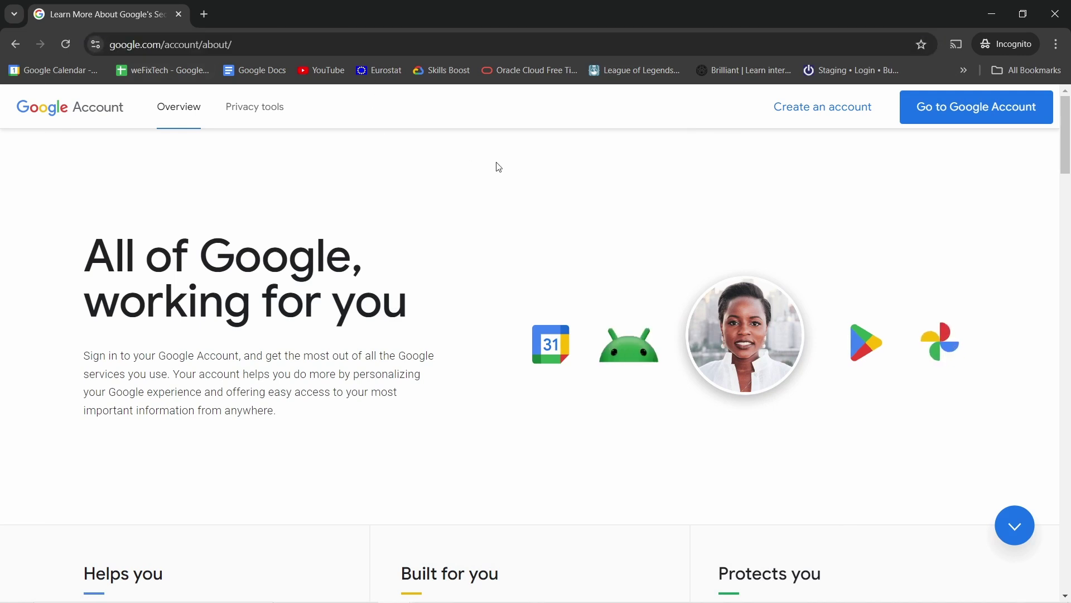
left_click(820, 111)
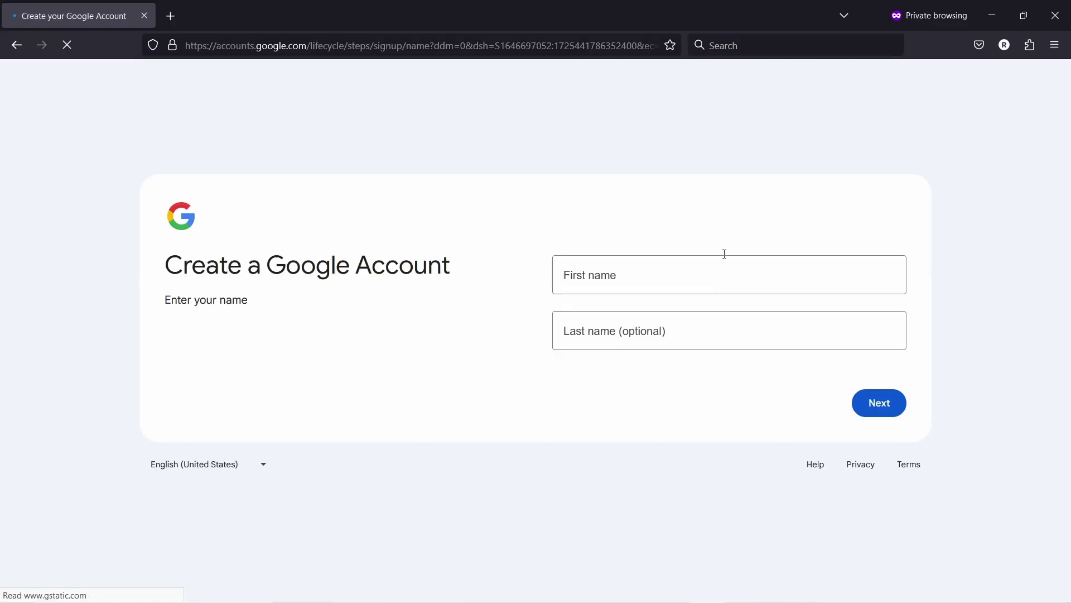
left_click(612, 278)
type("Robert")
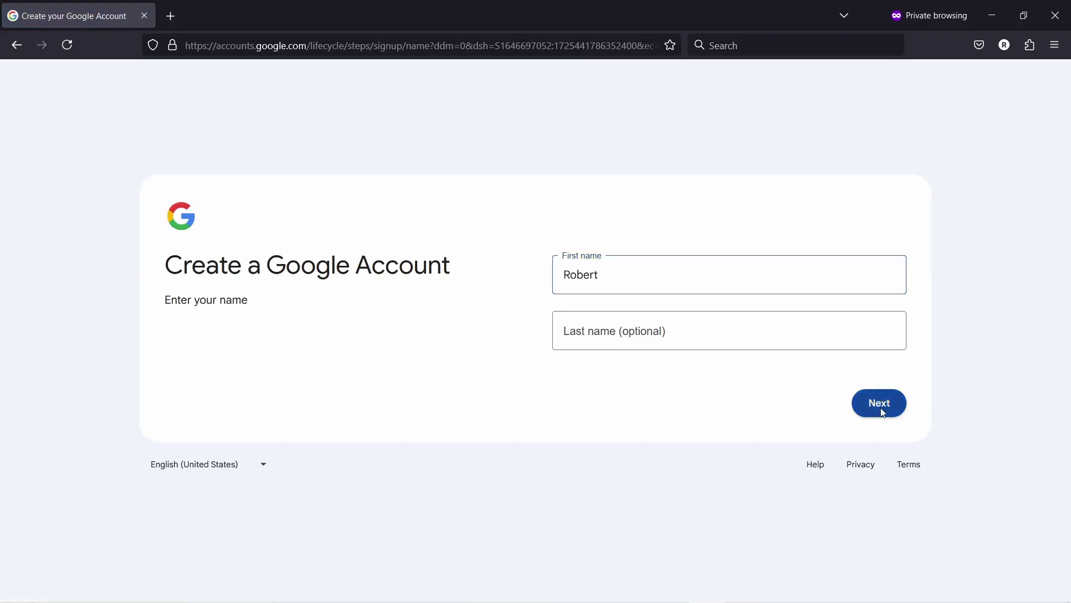
left_click(880, 406)
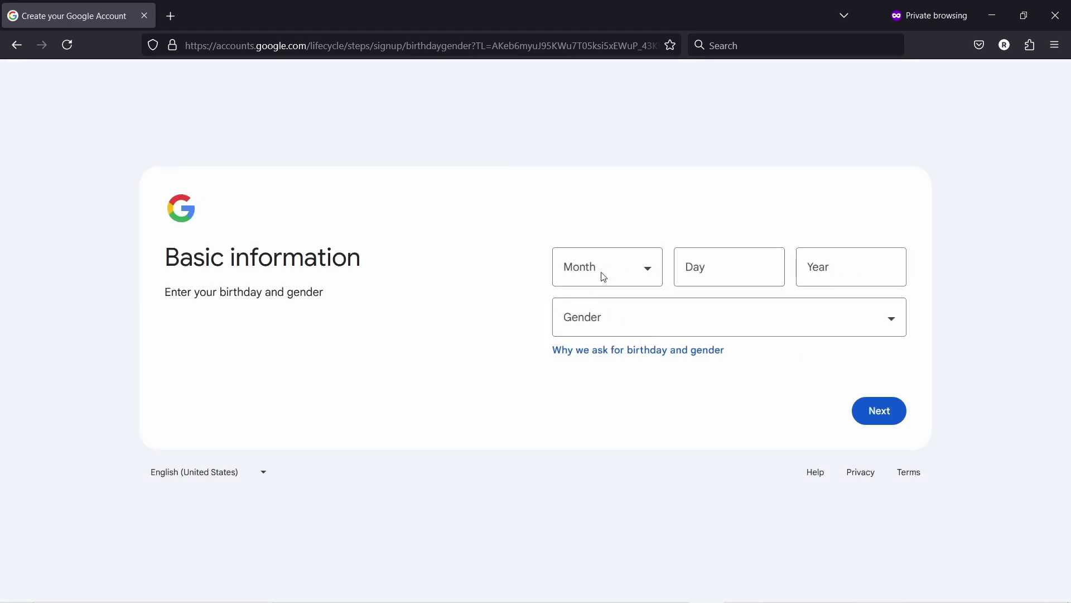
Set the birthday to October 22, 1988 and the gender to Male, then continue
left_click(603, 276)
left_click(579, 487)
left_click(701, 278)
type("22")
left_click(847, 262)
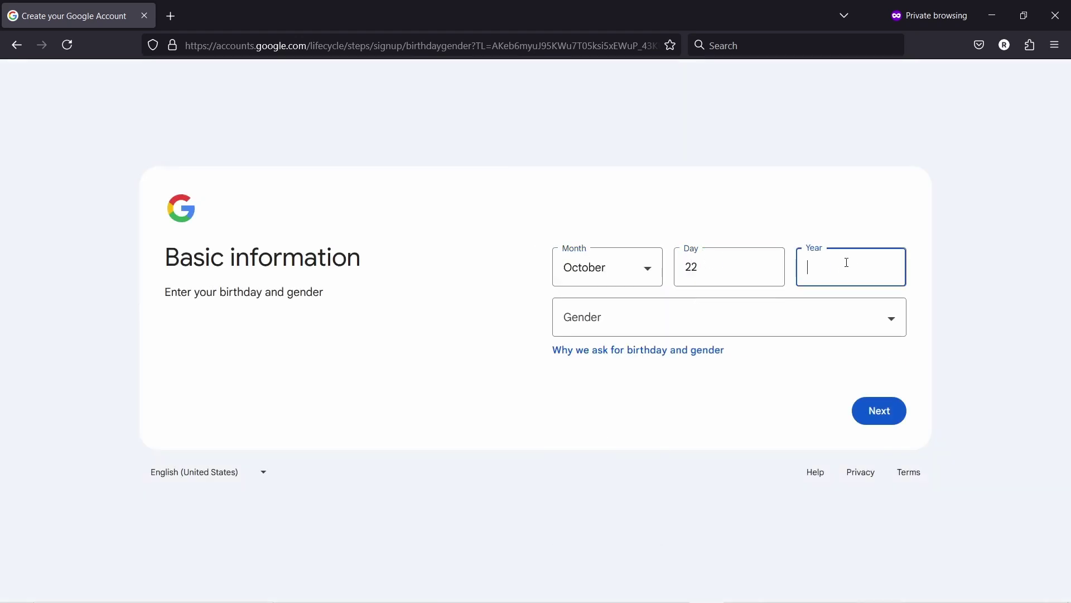
type("1988")
left_click(715, 318)
left_click(770, 370)
key("Return")
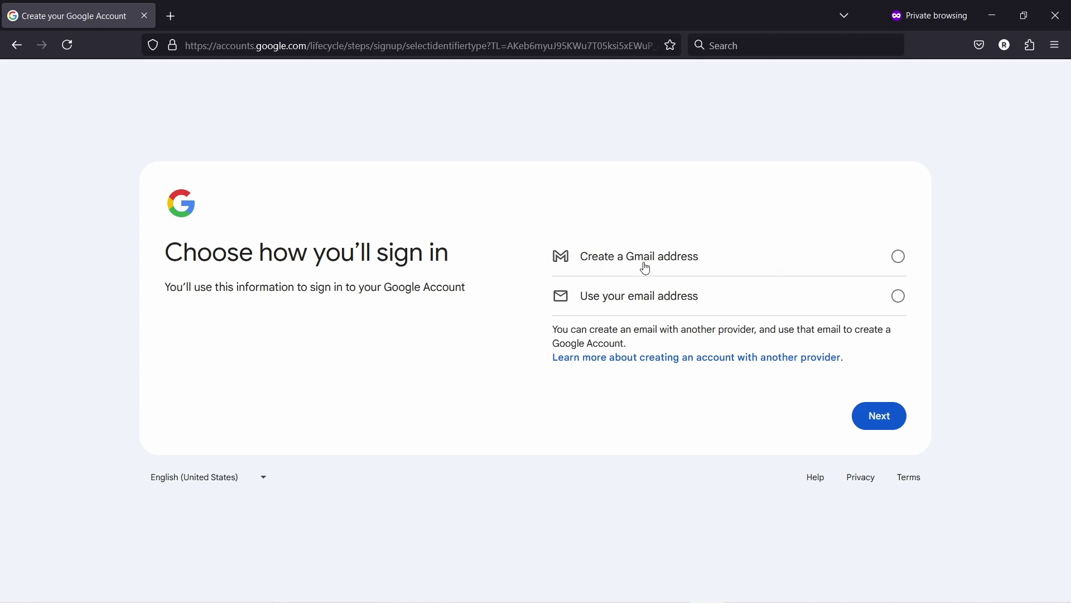
Choose to sign in with an existing email, paste the saved address, and submit it
left_click(898, 299)
left_click(878, 420)
left_click(612, 279)
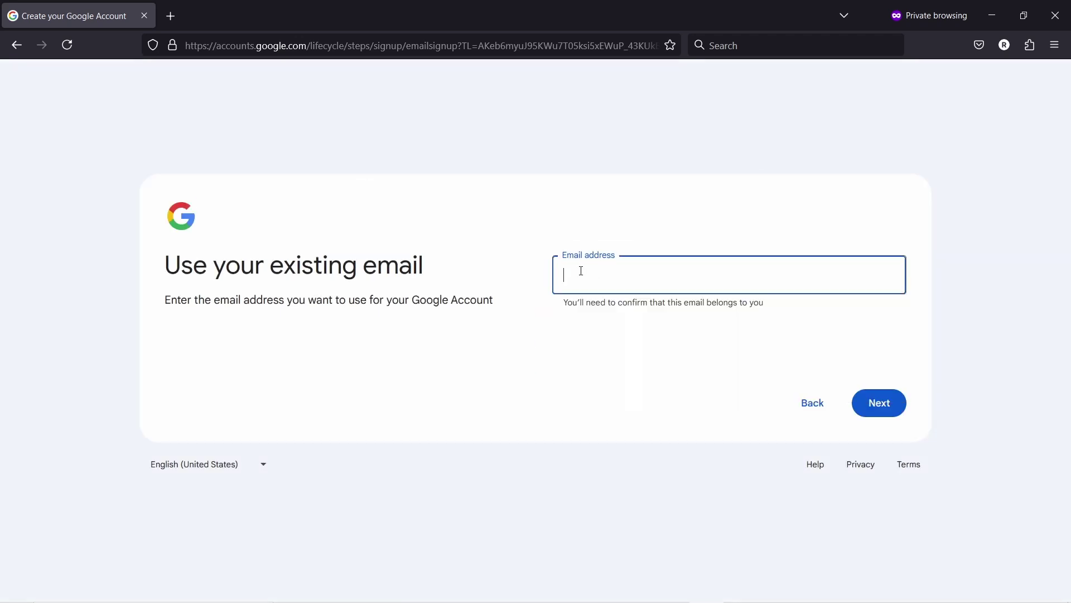
key("ctrl+v")
left_click(661, 209)
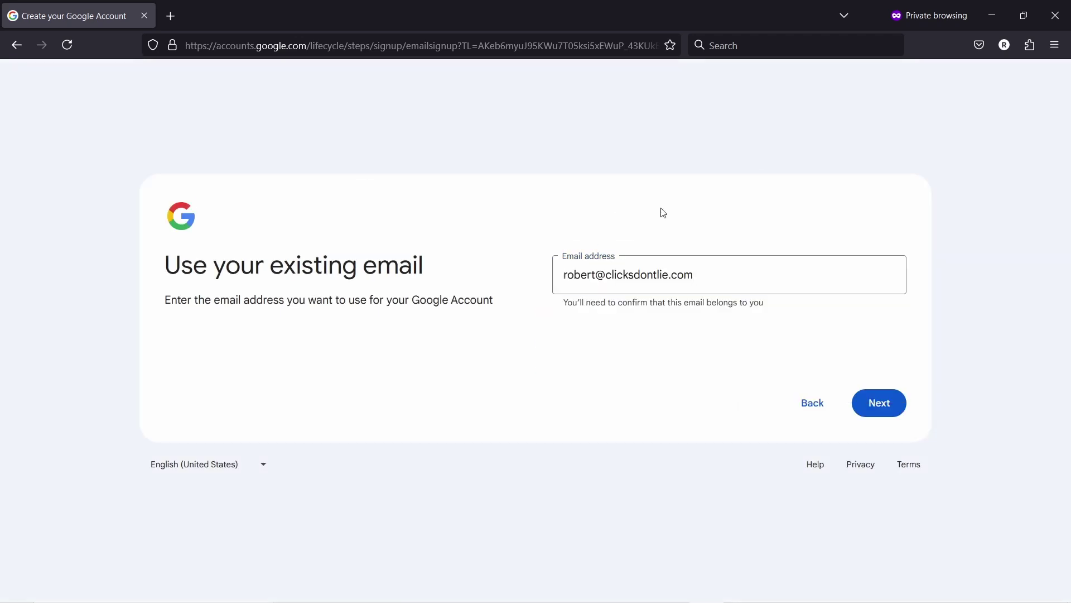
left_click(876, 402)
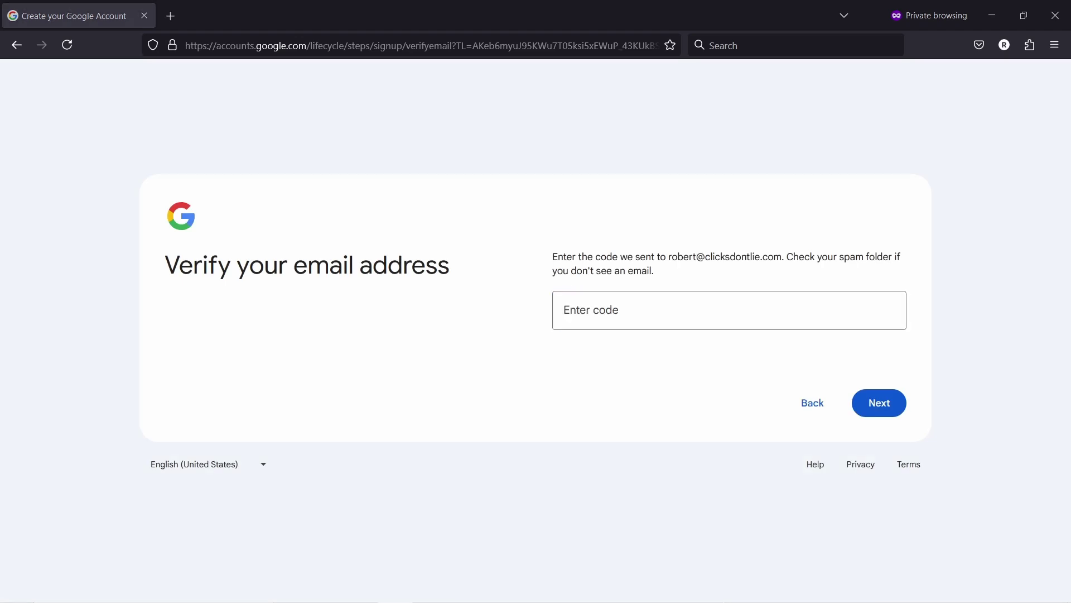
Enter the emailed verification code, then fill in and submit a generated password
left_click(647, 324)
key("ctrl+v")
key("Return")
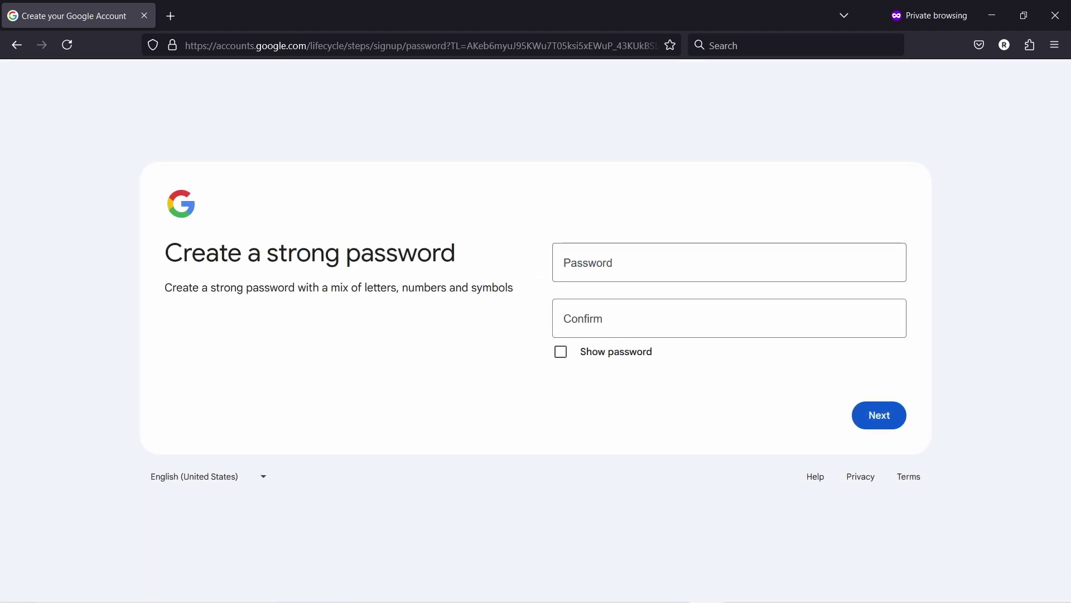
key("ctrl+shift+l")
left_click(879, 414)
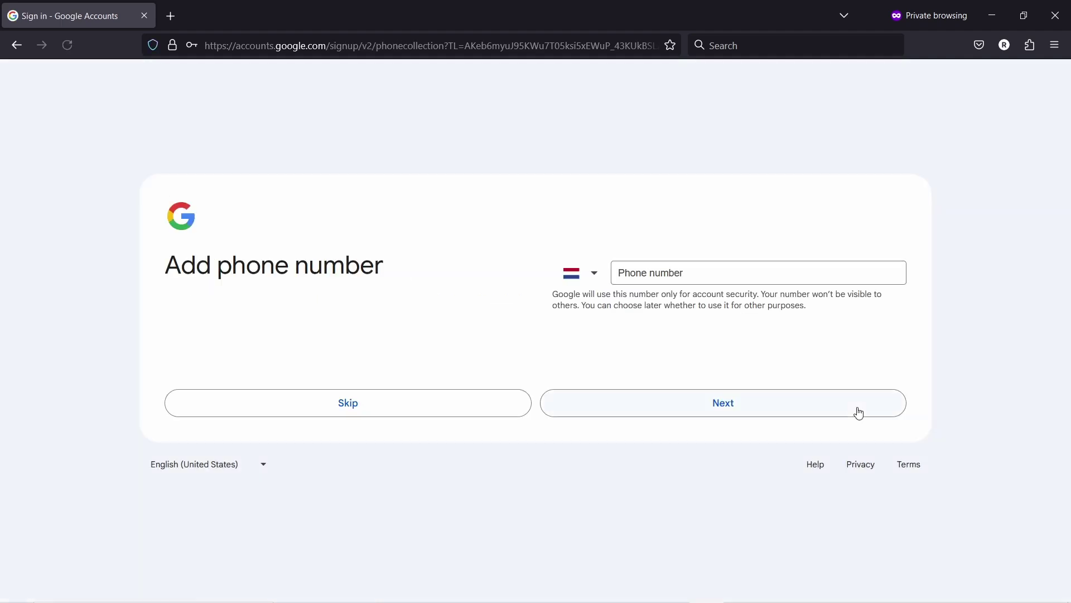
Skip the phone number, accept the account info, and pick Manual (4 steps) privacy setup
left_click(495, 390)
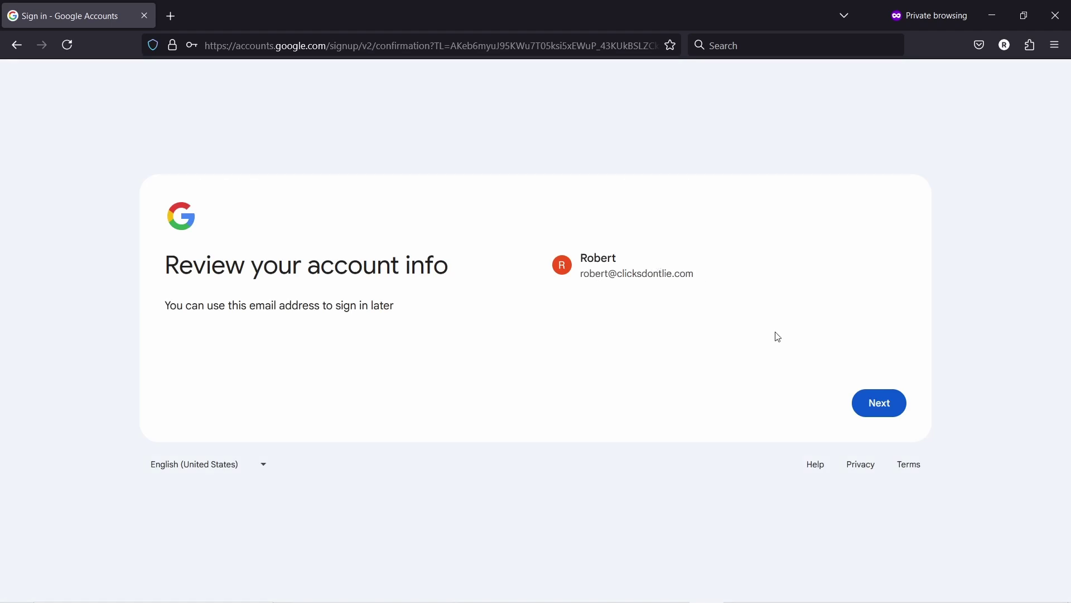
left_click(879, 408)
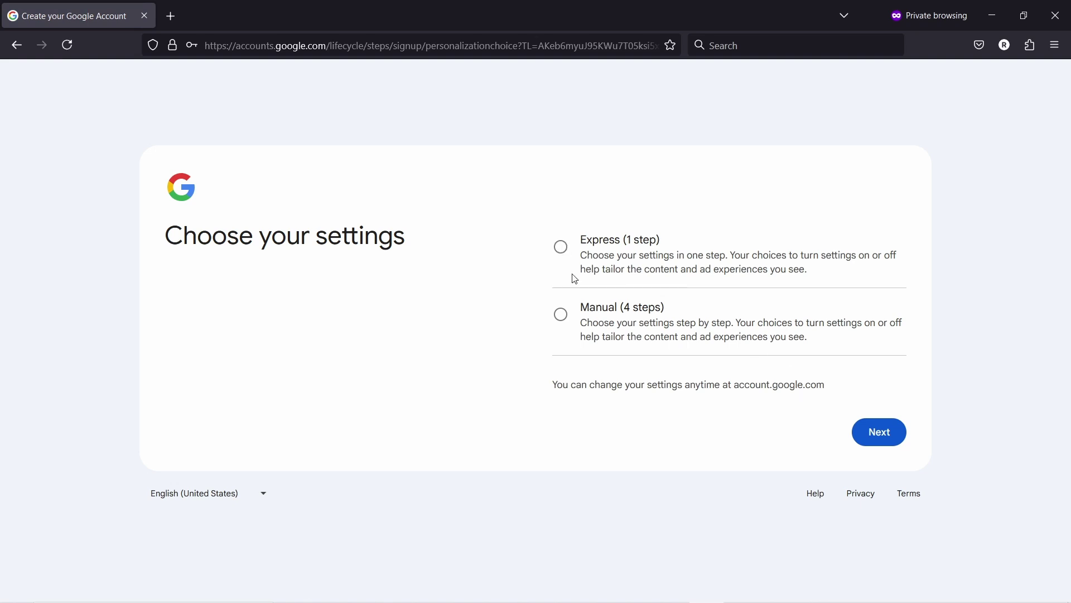
left_click(561, 314)
Turn off saving Web & App Activity
left_click(880, 441)
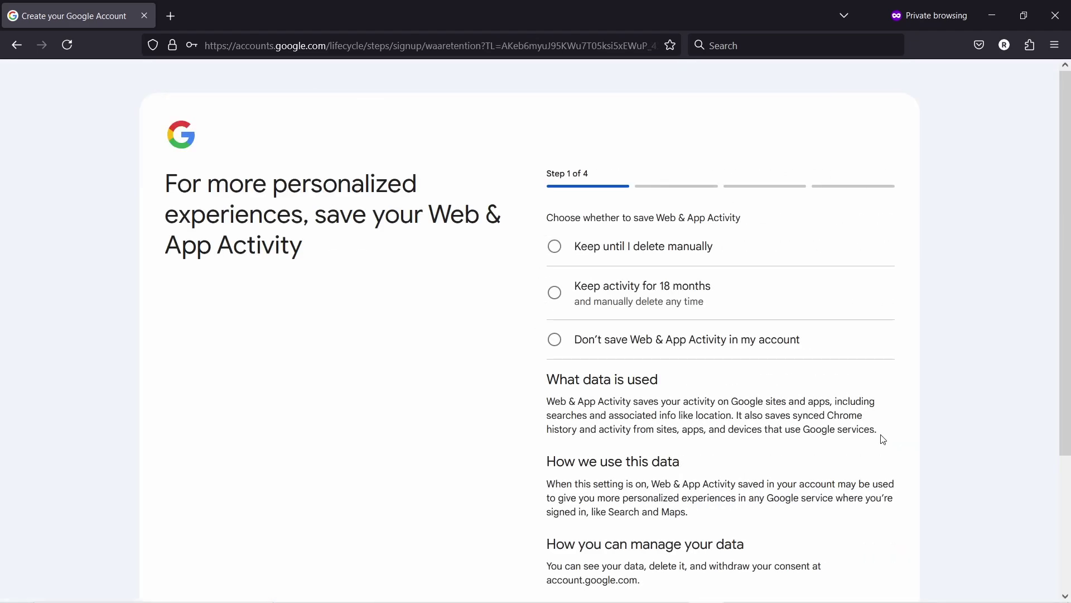
left_click(554, 247)
left_click(560, 344)
scroll(751, 333, "down", 3)
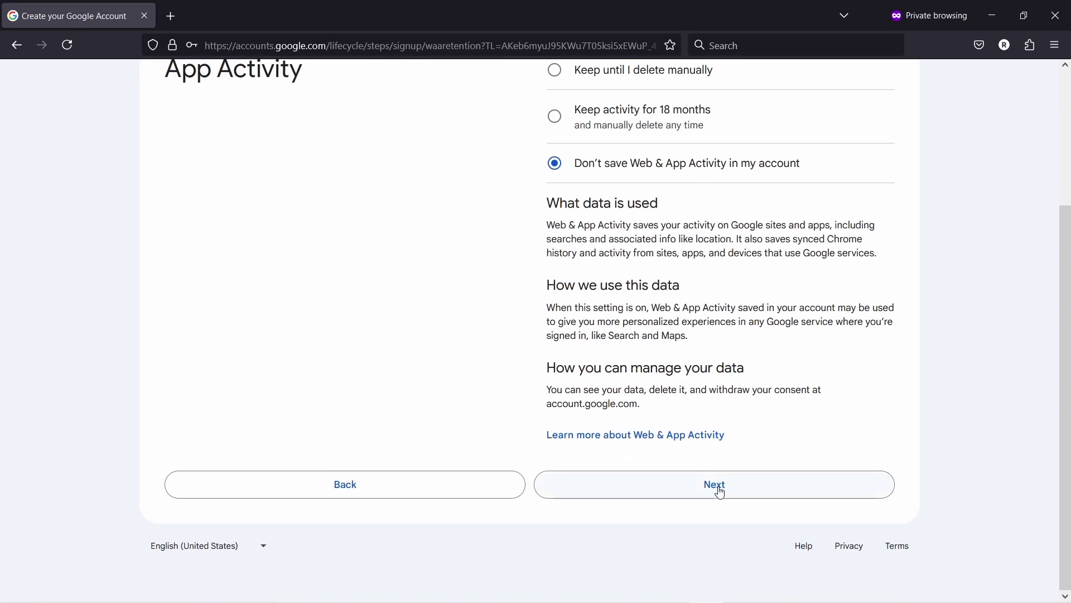
Turn off saving YouTube History and advance to the personalized ads step
left_click(719, 494)
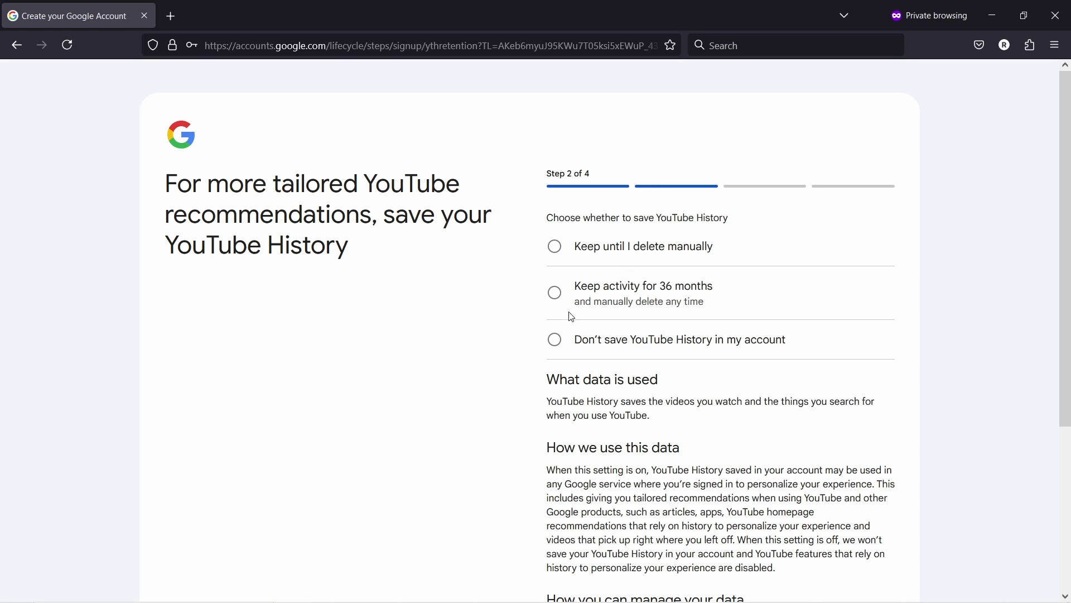
left_click(555, 345)
scroll(698, 323, "down", 3)
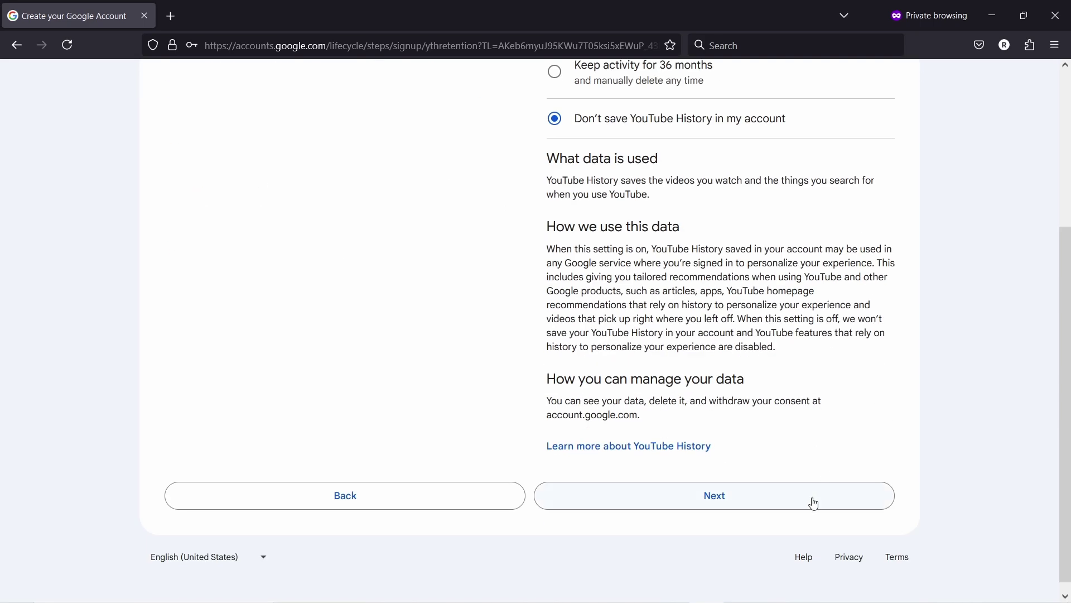
left_click(813, 502)
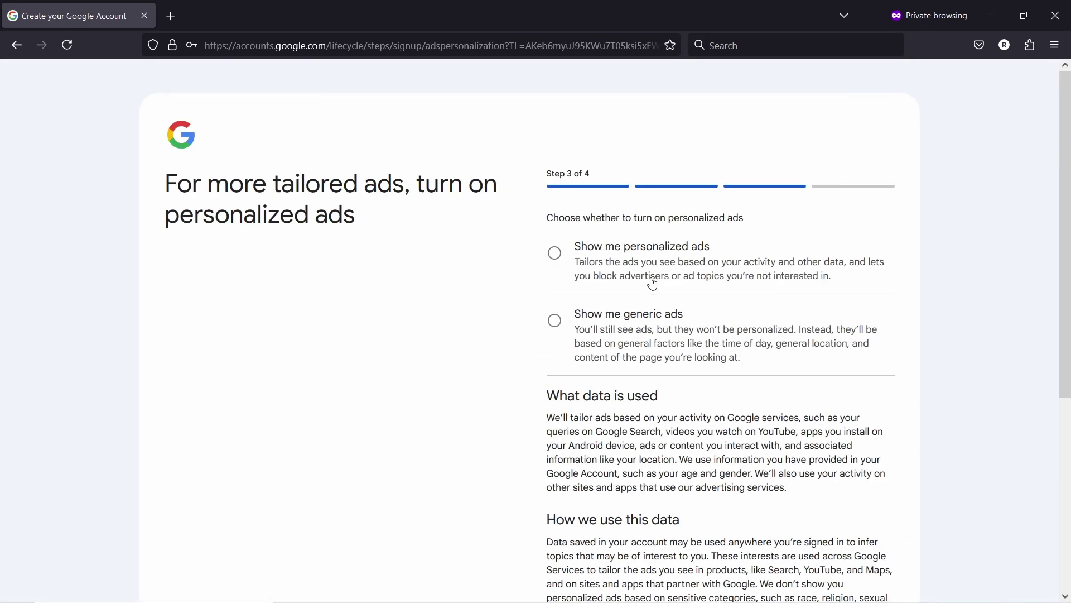
Choose generic ads, then scroll through the settings summary and Privacy and Terms
left_click(629, 322)
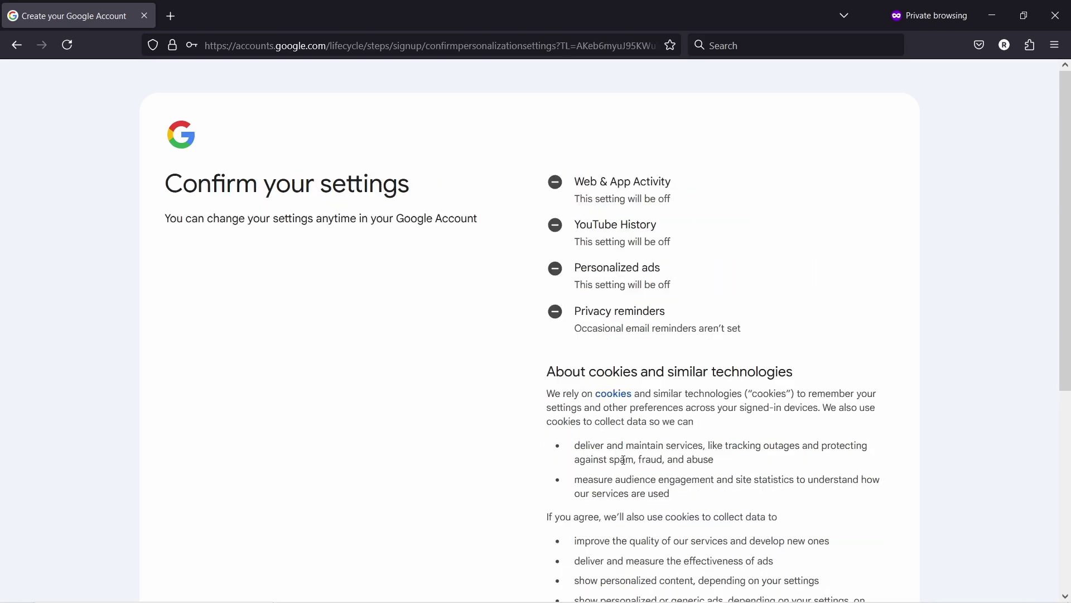
scroll(710, 455, "down", 5)
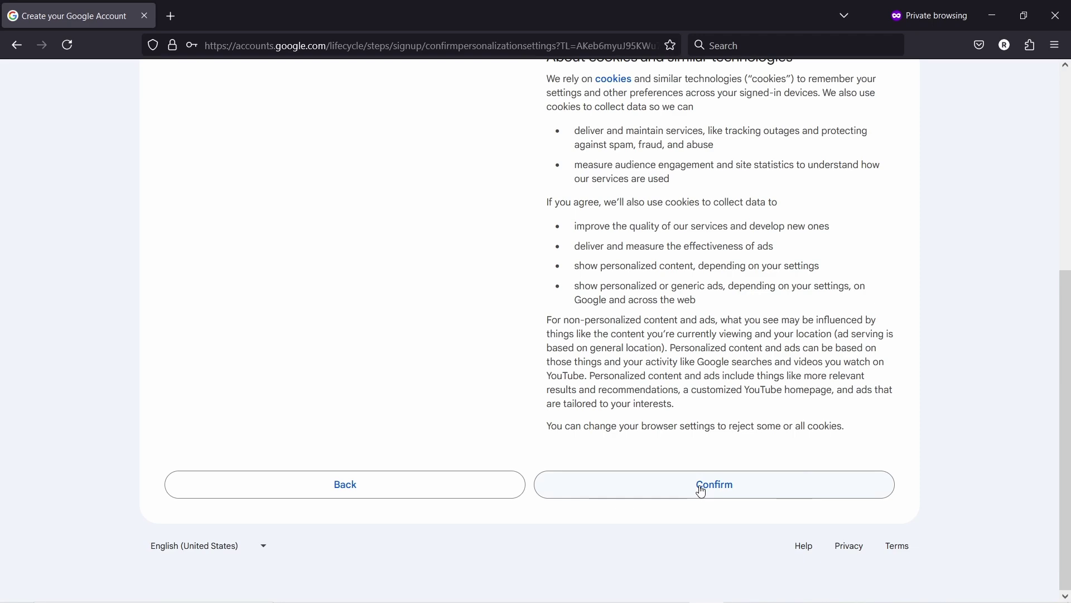
scroll(806, 440, "down", 8)
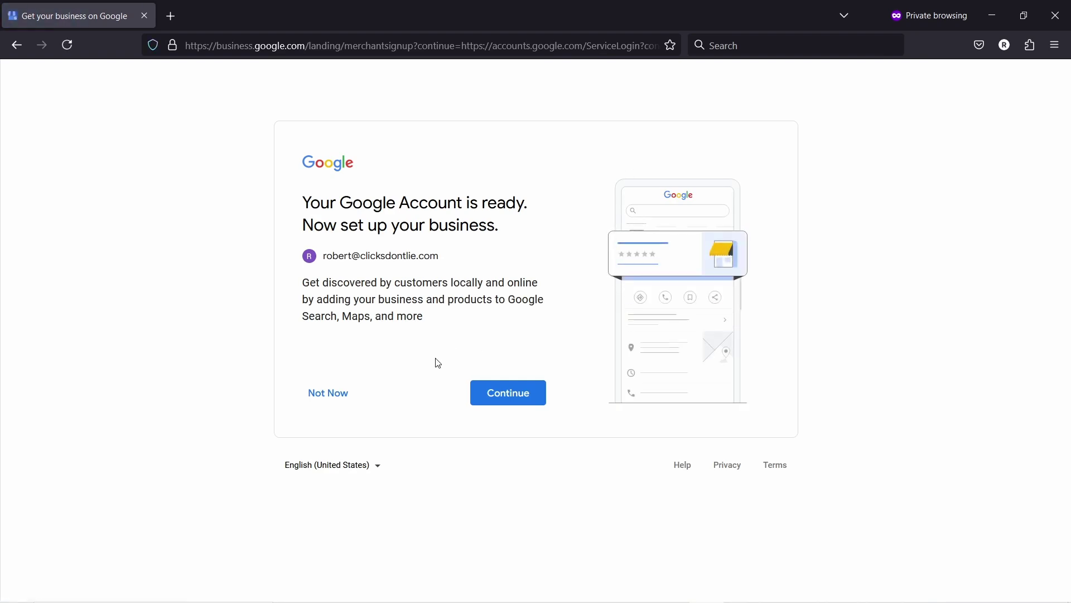
Skip business setup with Not Now and show the account's profile panel
left_click(325, 398)
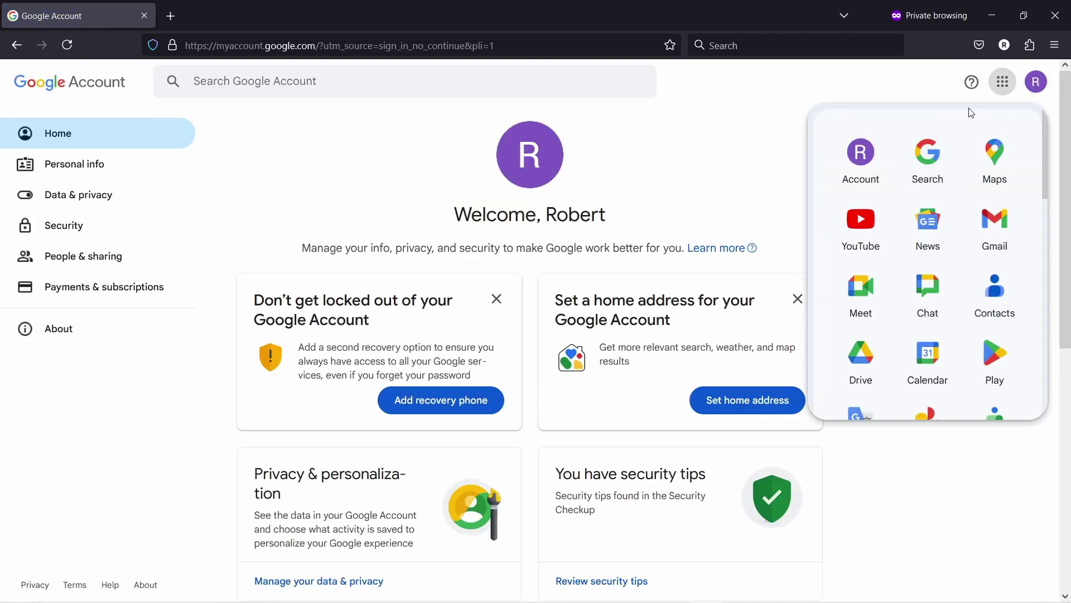
left_click(1037, 83)
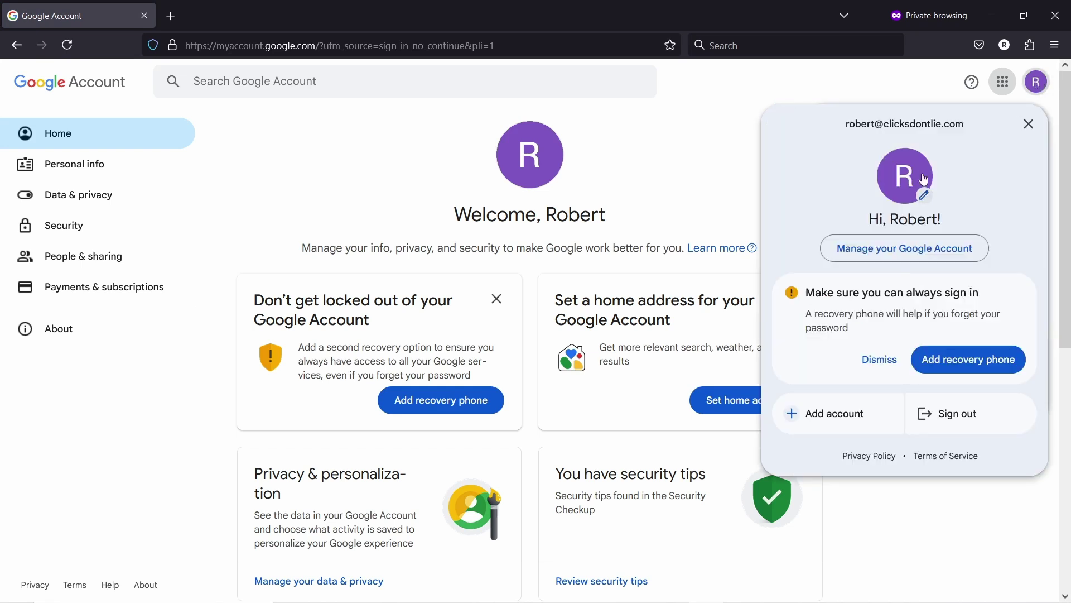
Upload me.jpg from the computer as the new profile picture
left_click(924, 197)
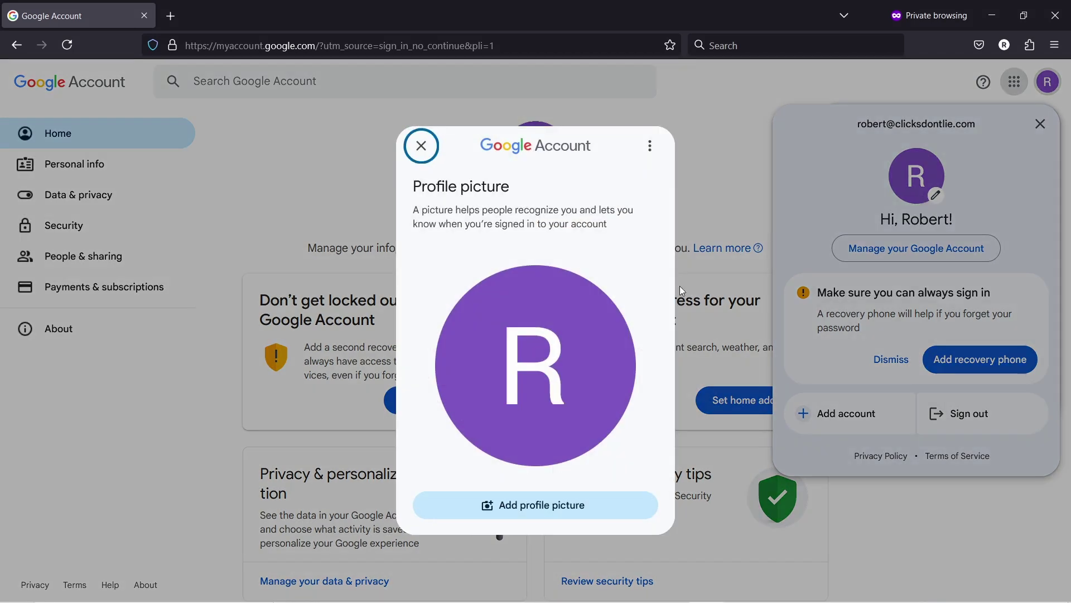
left_click(523, 518)
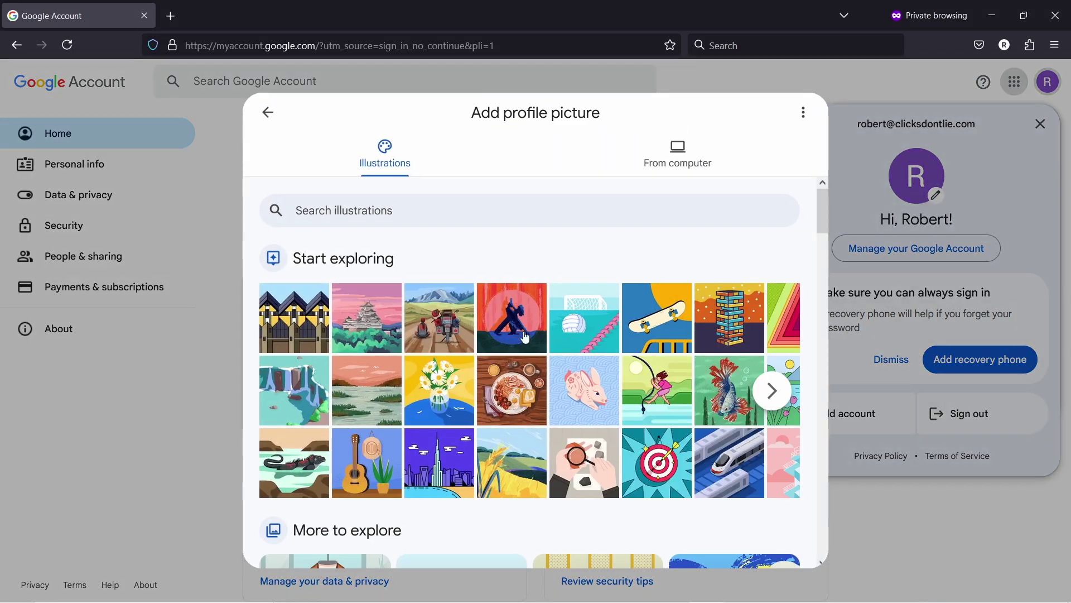
left_click(531, 169)
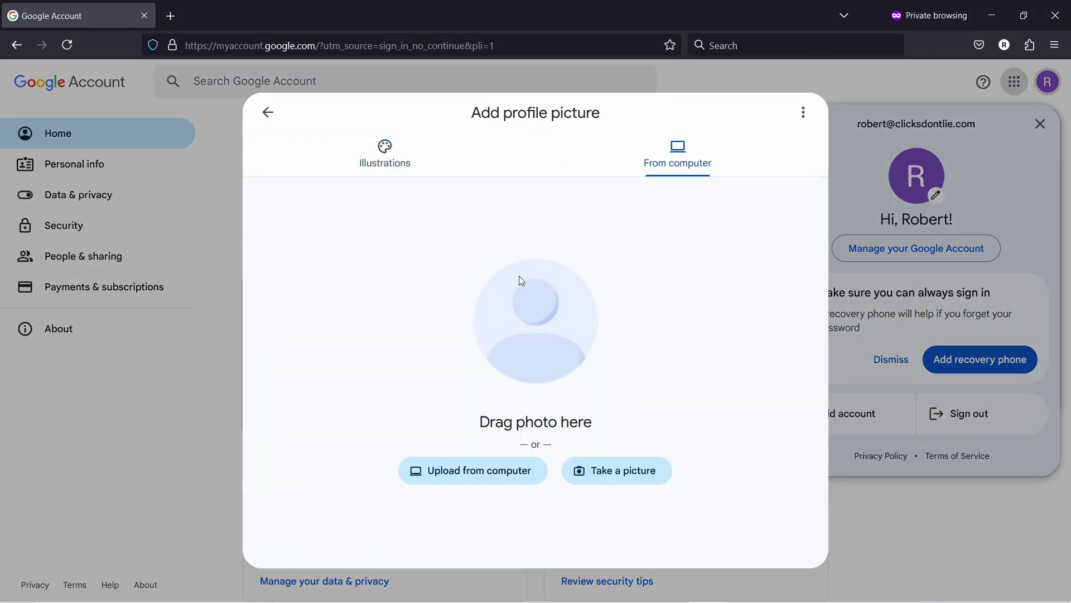
left_click(499, 472)
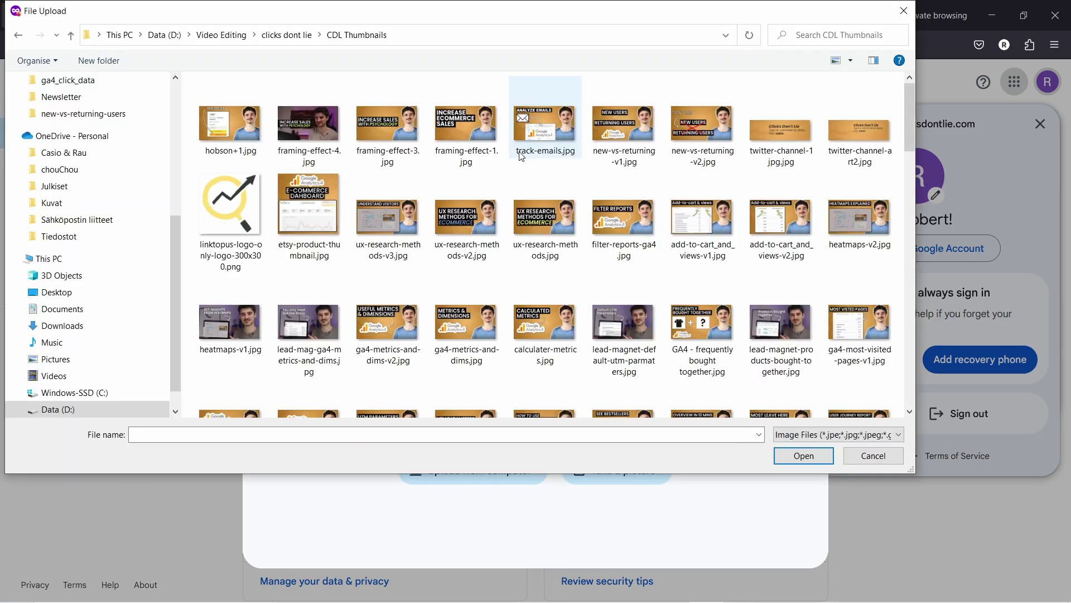
left_click_drag(910, 120, 916, 366)
double_click(624, 162)
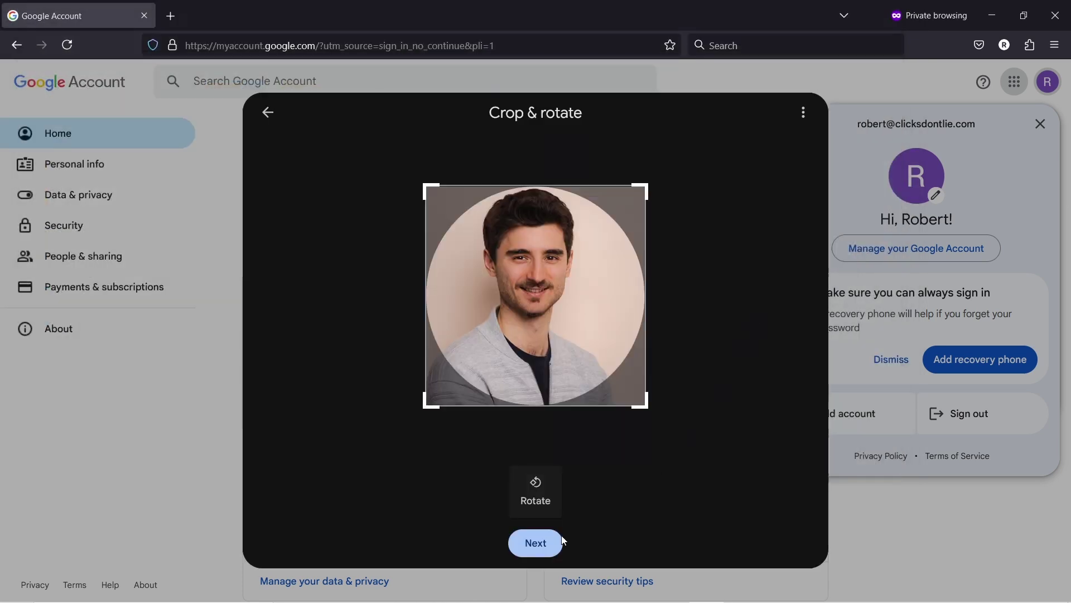
Save the cropped photo as the profile picture with visibility set to Anyone
left_click(560, 541)
left_click(569, 548)
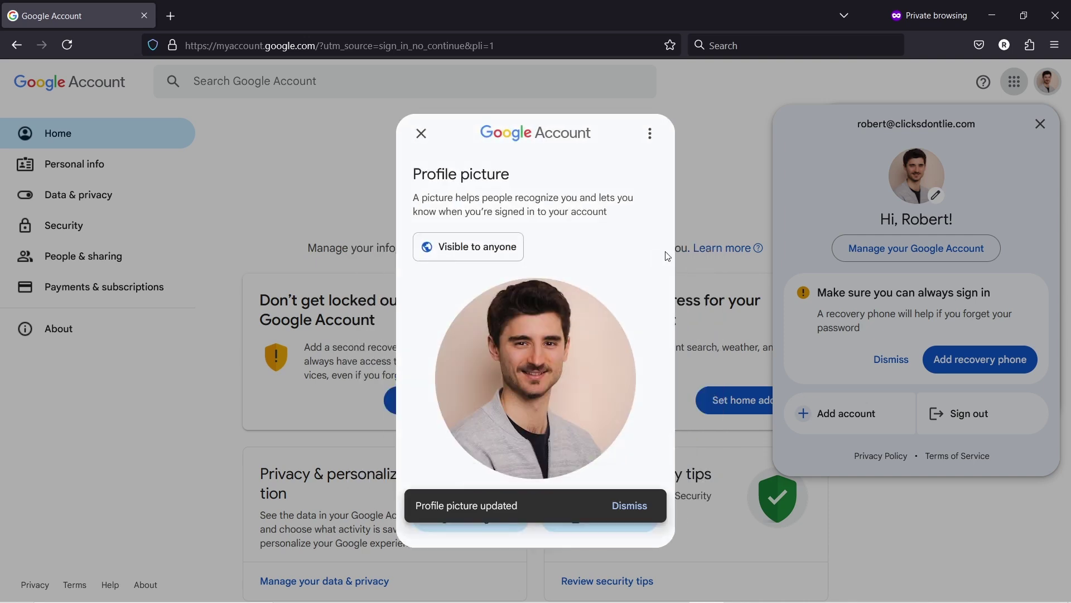
left_click(468, 257)
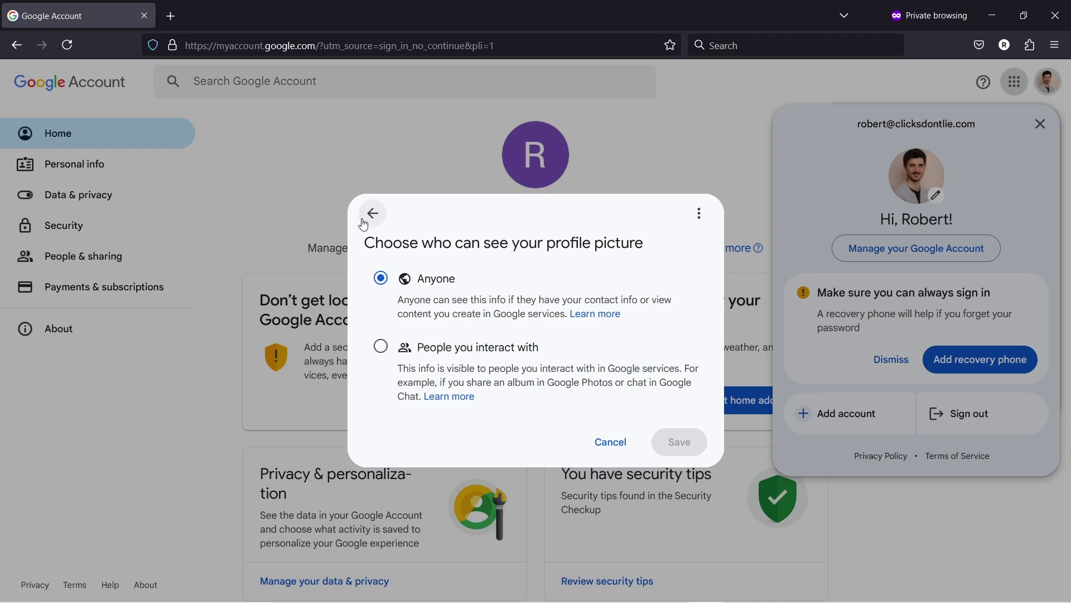
left_click(371, 215)
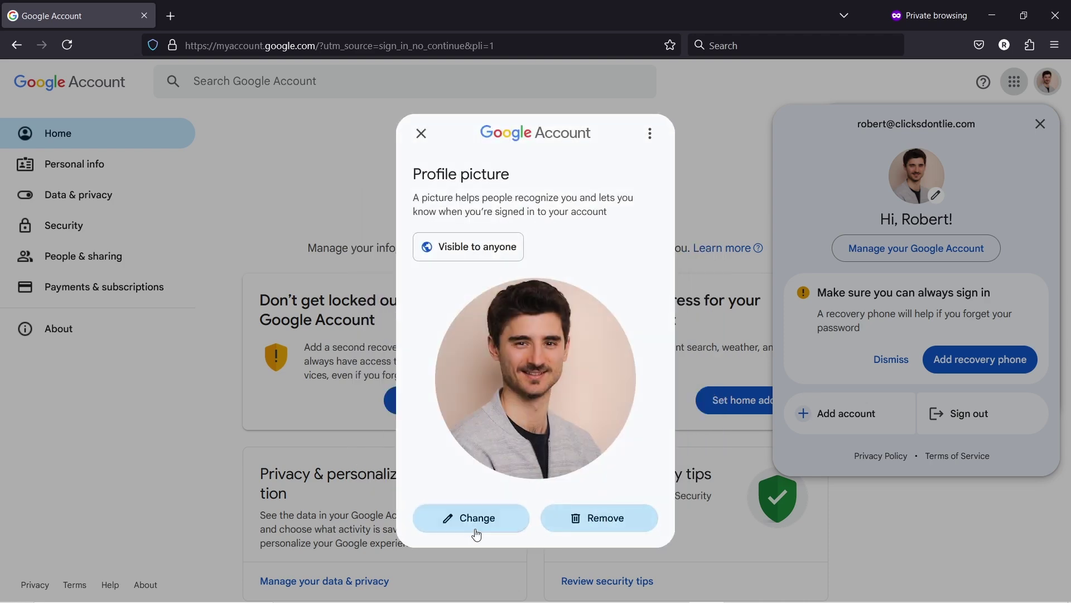
left_click(704, 126)
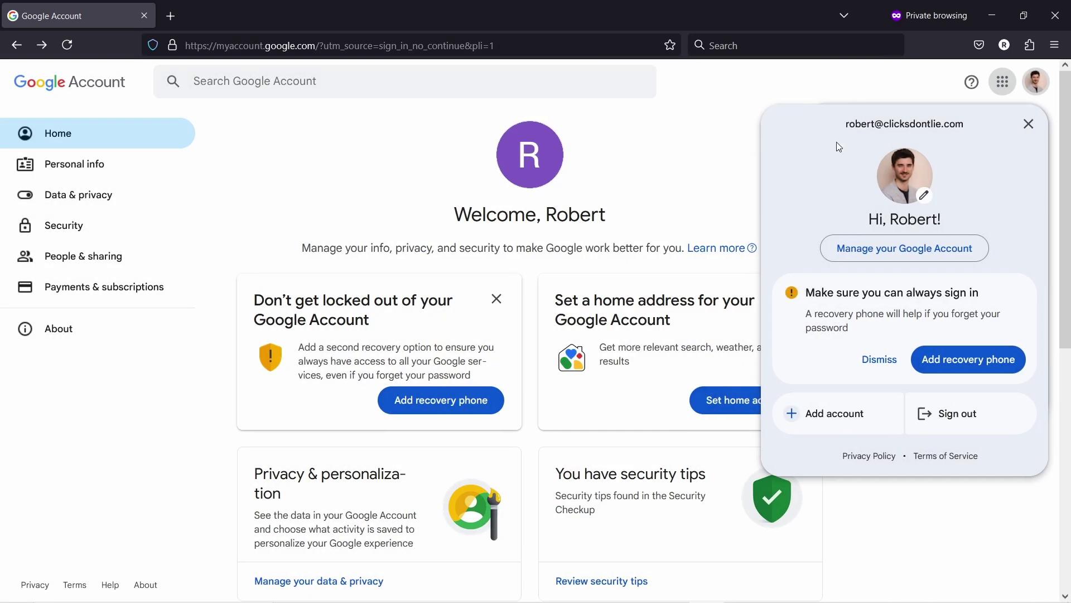
Close the account profile panel
left_click(1030, 123)
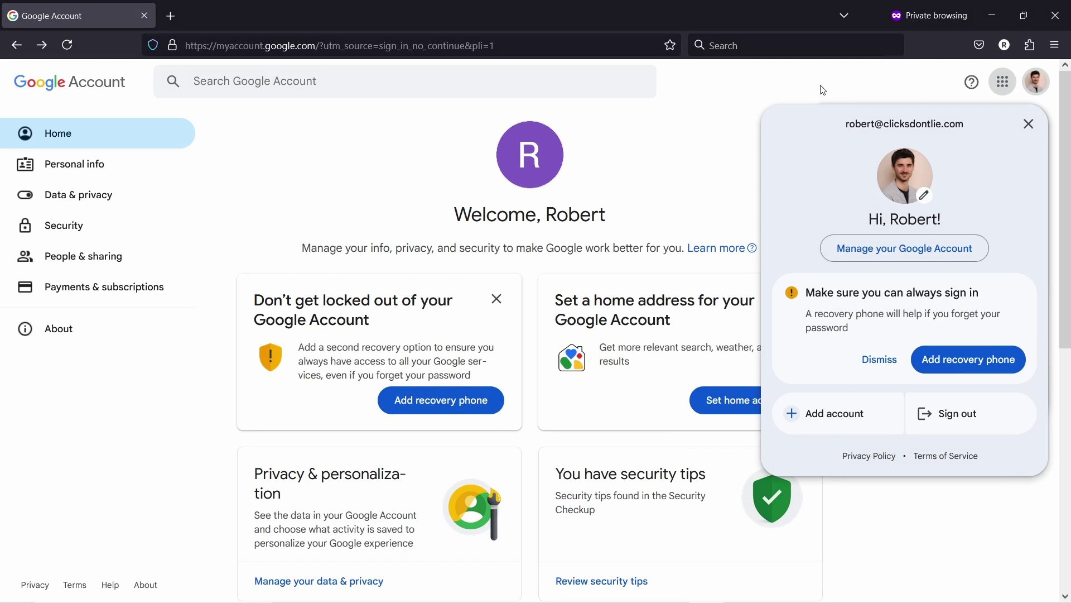